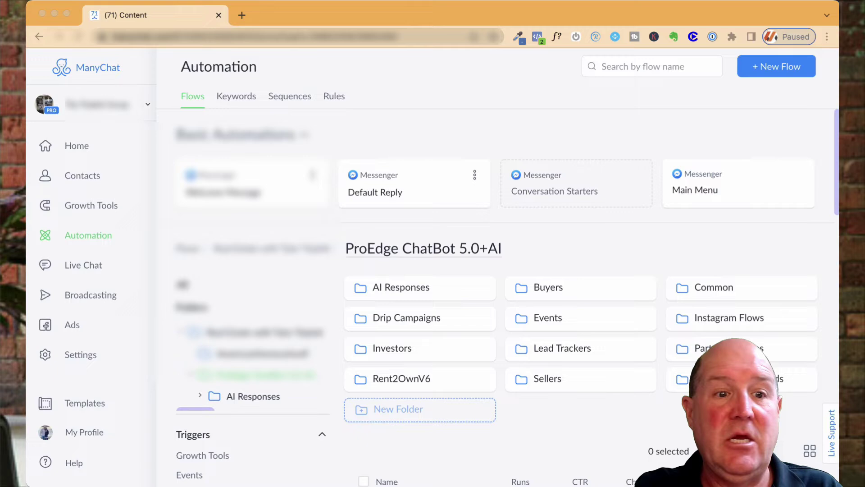
# Open the Lead Trackers folder inside the ProEdge ChatBot 5.0+AI automation folder
pyautogui.click(167, 225)
pyautogui.click(88, 235)
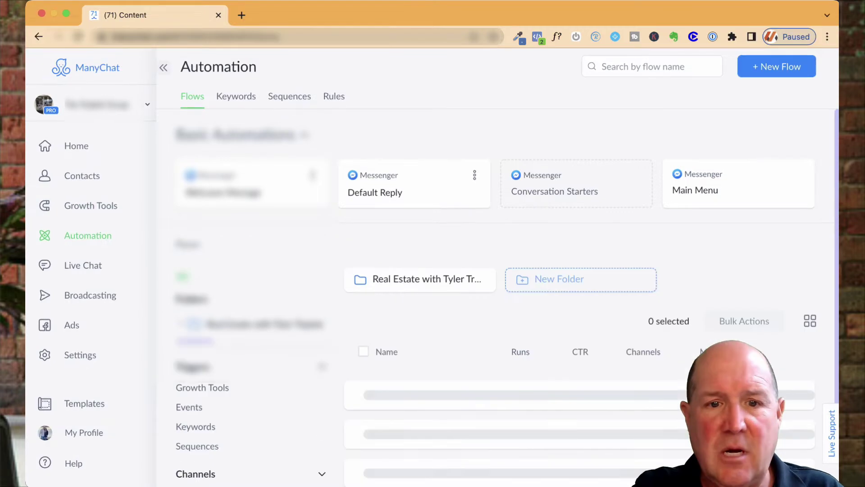
pyautogui.click(419, 287)
pyautogui.click(581, 288)
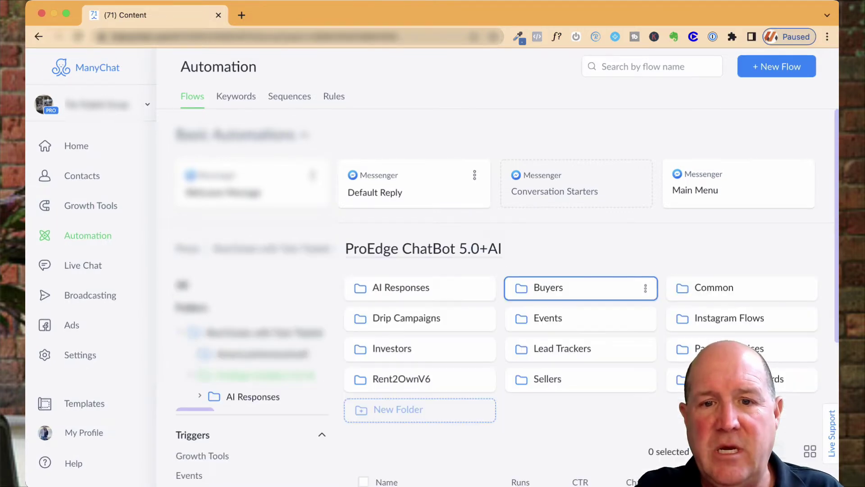
pyautogui.click(563, 349)
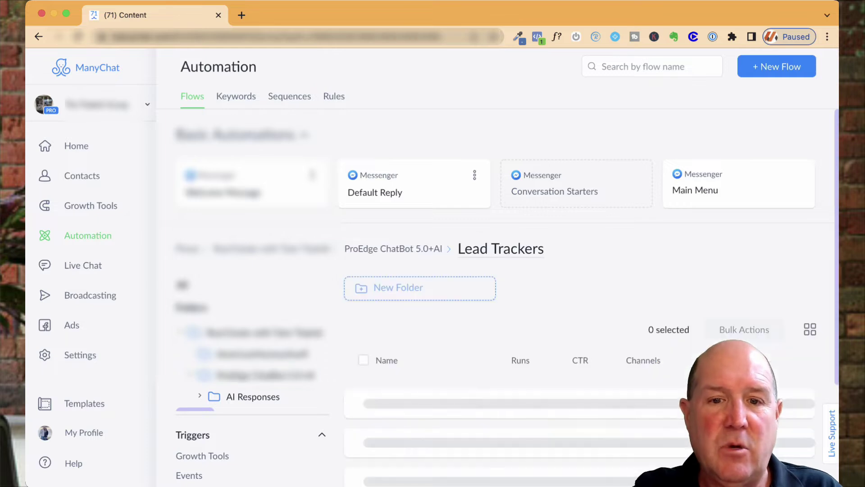
# Find the ProEdge - Orlando JSON Rent2Own Ad Optin V6 flow among the Lead Trackers flows and open it
pyautogui.scroll(-3, 577, 324)
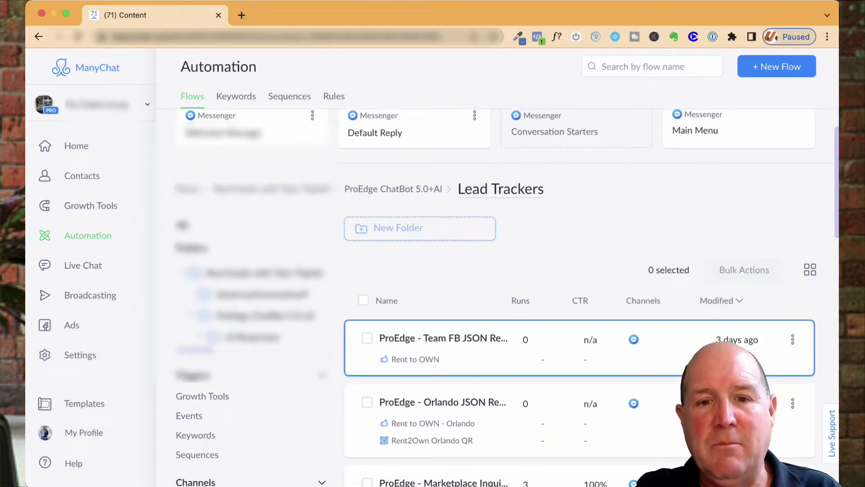
pyautogui.scroll(1, 567, 341)
pyautogui.scroll(-1, 567, 341)
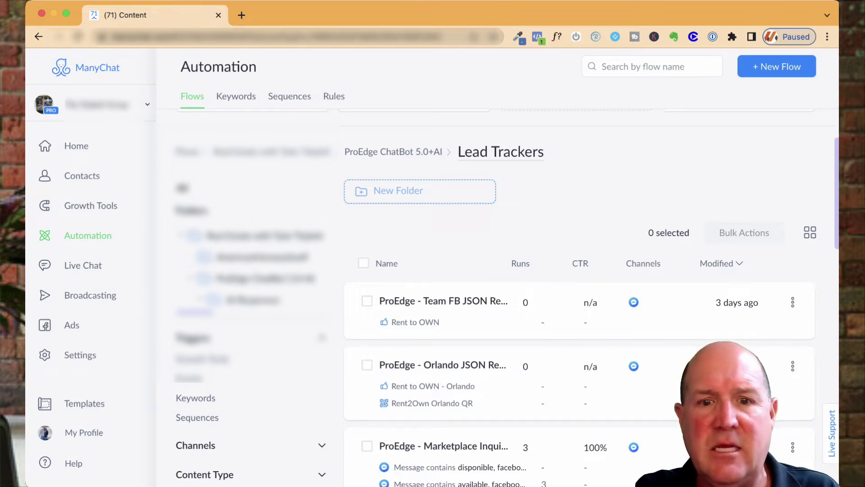
pyautogui.scroll(-1, 577, 325)
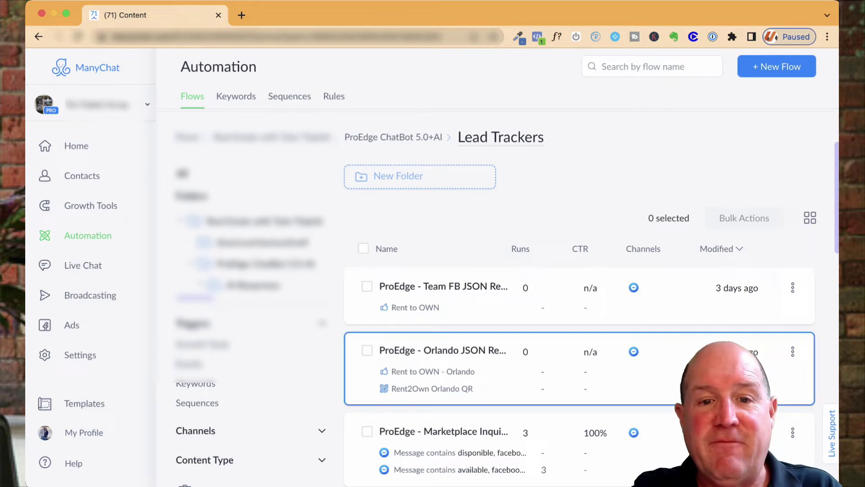
pyautogui.click(594, 383)
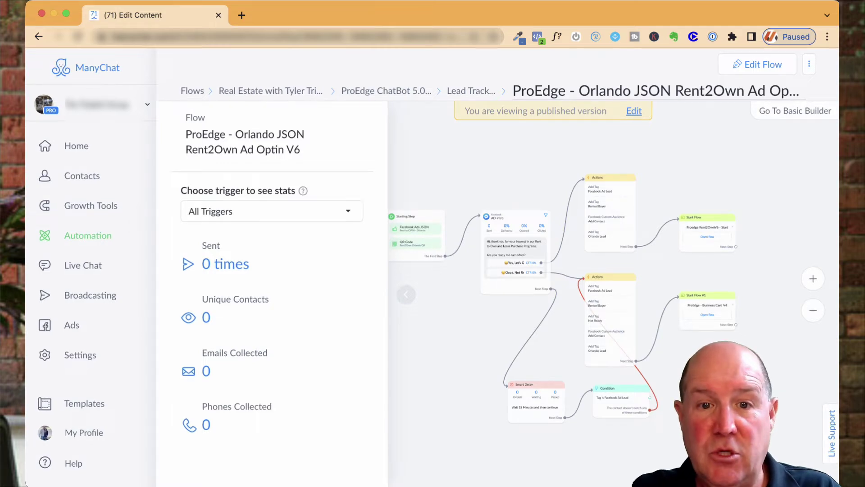
# Hide the flow statistics and examine the Orlando flow's starting step, AD Intro message and tagging actions
pyautogui.click(406, 294)
pyautogui.scroll(5, 444, 291)
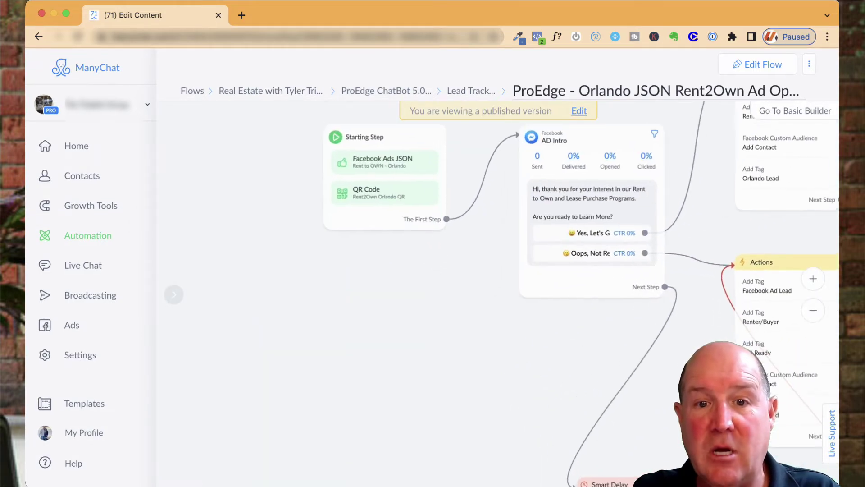
pyautogui.moveTo(473, 274); pyautogui.dragTo(297, 364)
pyautogui.scroll(2, 356, 298)
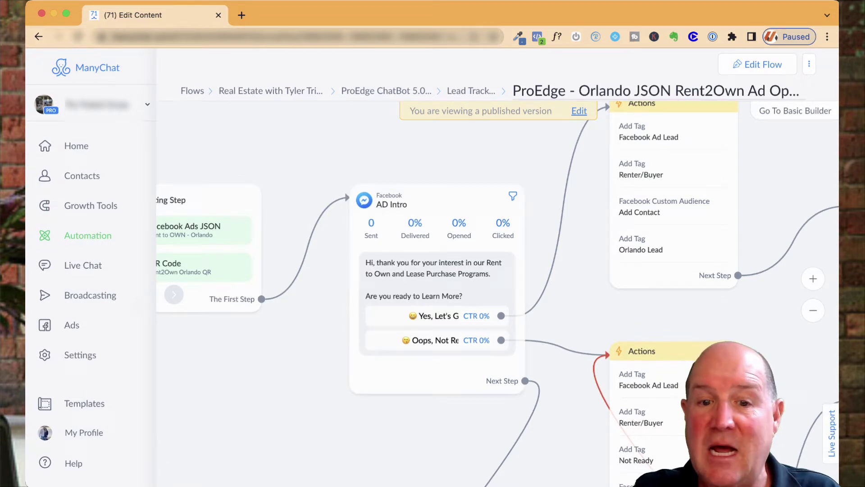
pyautogui.scroll(-1, 422, 423)
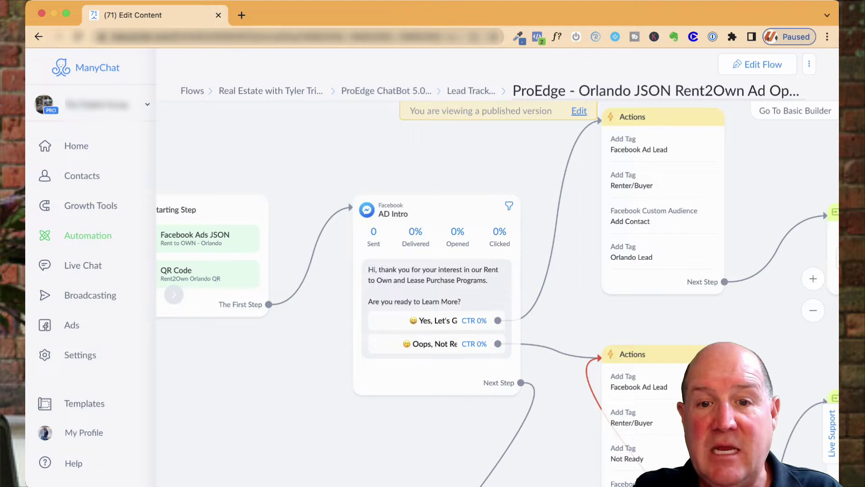
pyautogui.moveTo(570, 252); pyautogui.dragTo(492, 303)
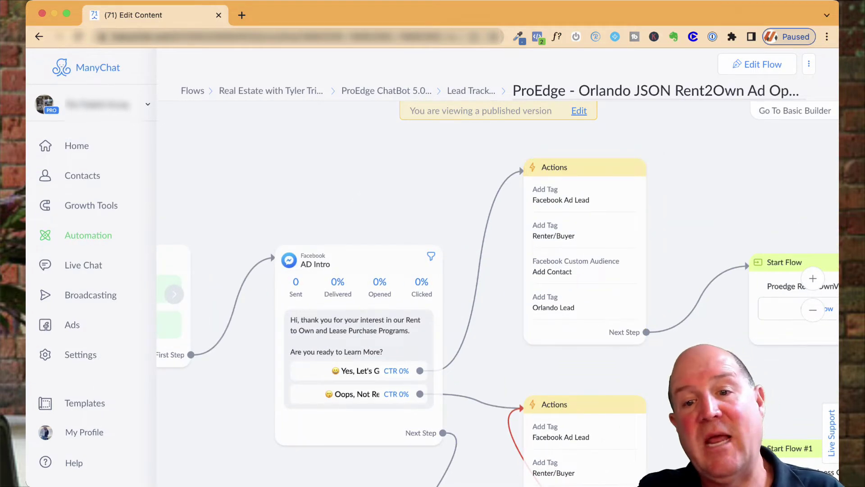
pyautogui.hscroll(2, 496, 315)
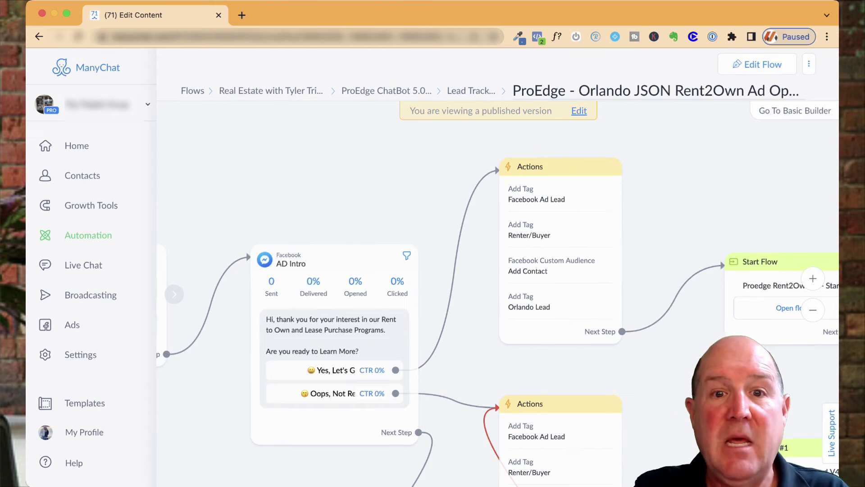
# Return to the Lead Trackers folder and open the ProEdge - Team FB JSON Rent2Own Ad Optin V6 flow
pyautogui.click(471, 90)
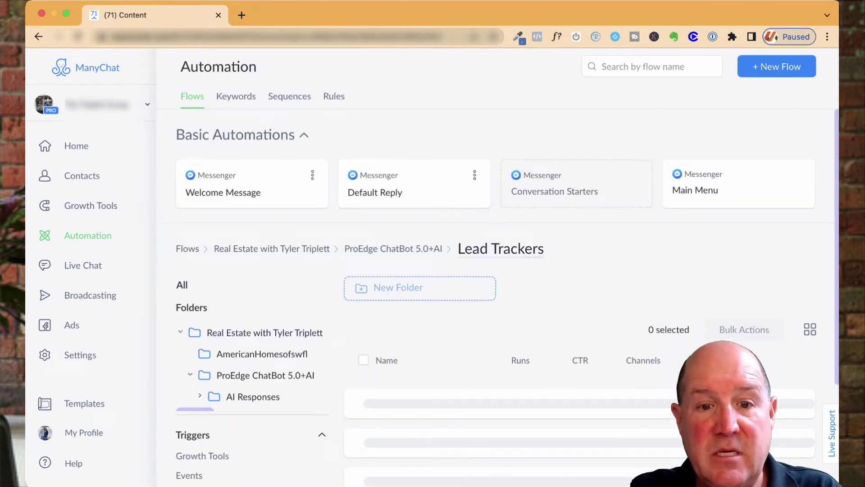
pyautogui.click(443, 398)
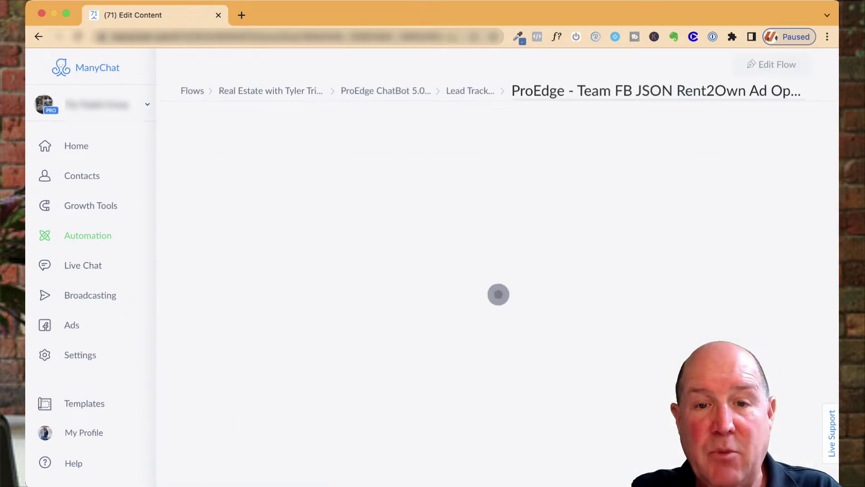
pyautogui.moveTo(588, 203); pyautogui.dragTo(581, 173)
pyautogui.scroll(5, 581, 173)
pyautogui.scroll(3, 581, 171)
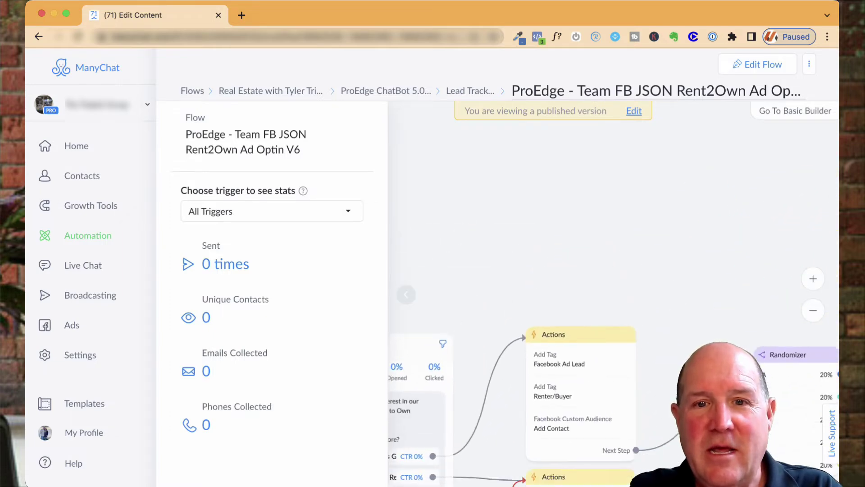
pyautogui.scroll(-8, 581, 171)
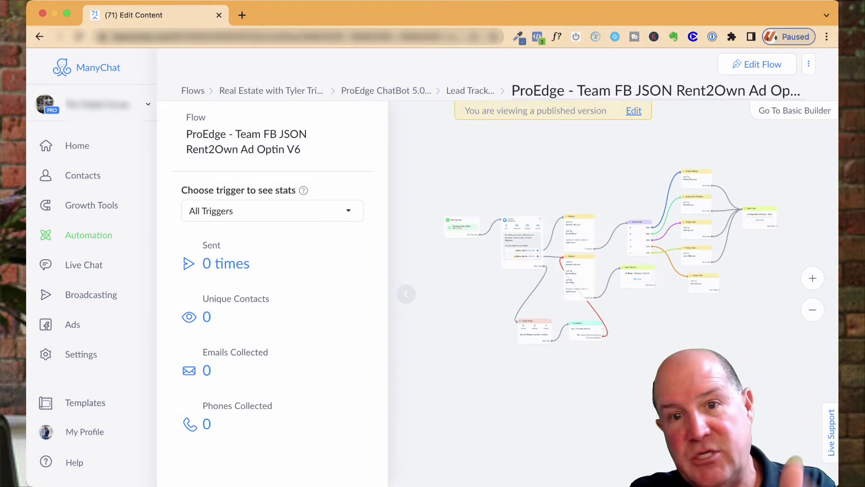
pyautogui.scroll(5, 457, 282)
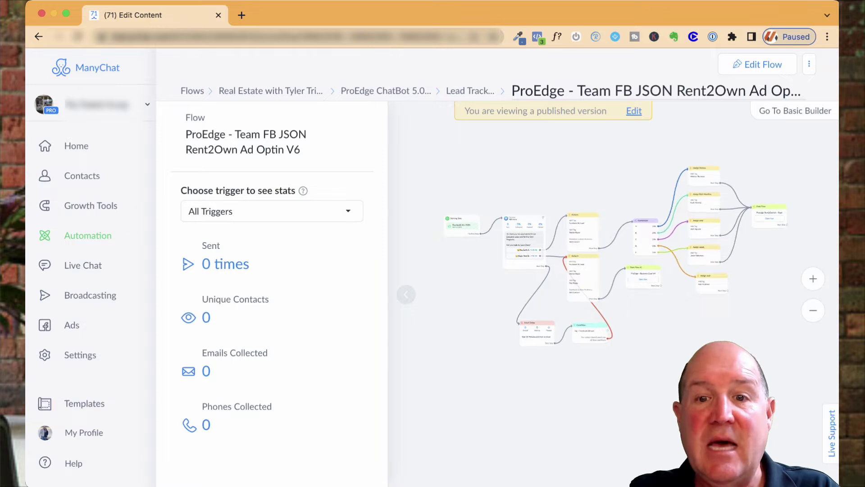
# Hide the statistics and examine how the team flow's Randomizer distributes leads to the assignment actions and the Start Flow step
pyautogui.click(406, 294)
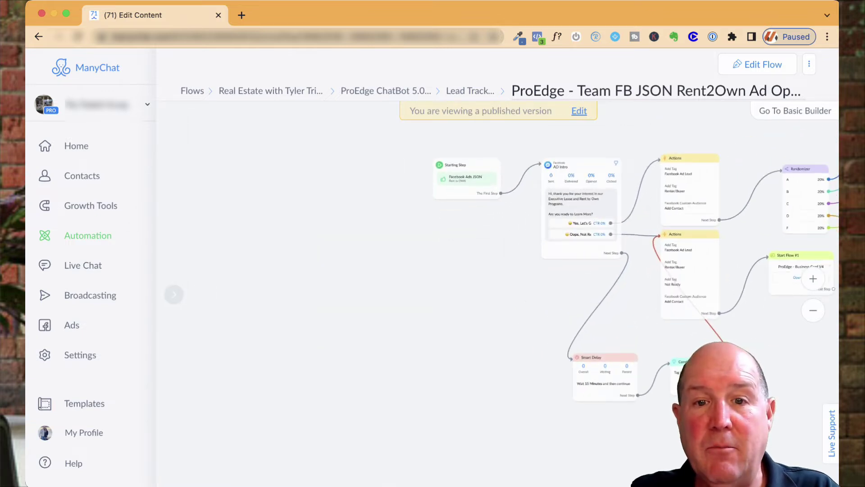
pyautogui.moveTo(412, 293); pyautogui.dragTo(317, 320)
pyautogui.scroll(5, 406, 280)
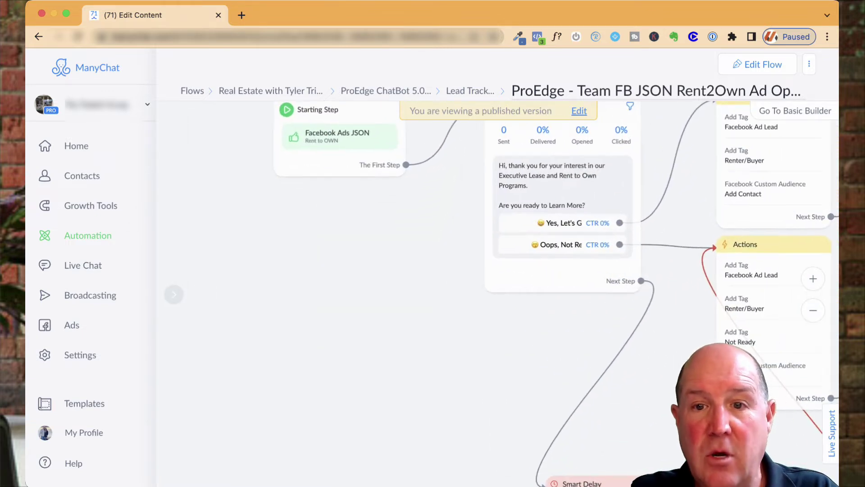
pyautogui.scroll(-5, 406, 279)
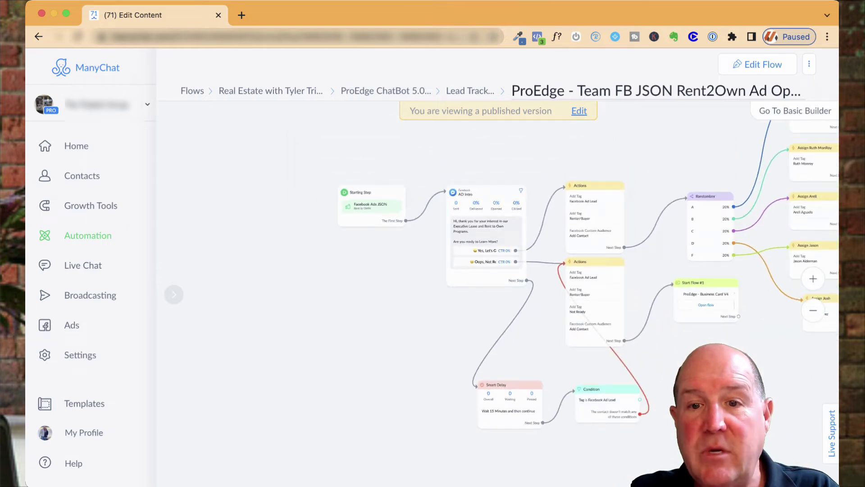
pyautogui.moveTo(665, 250); pyautogui.dragTo(328, 268)
pyautogui.scroll(5, 328, 268)
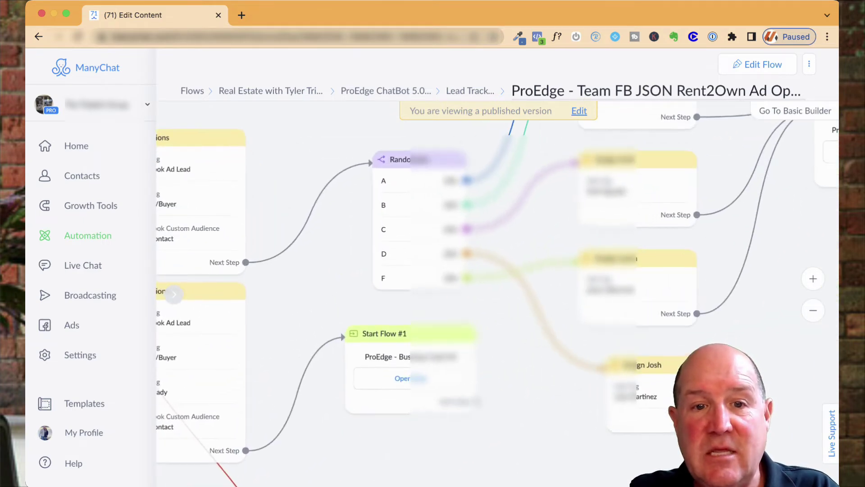
pyautogui.hscroll(5, 406, 279)
pyautogui.scroll(4, 406, 279)
pyautogui.scroll(-1, 240, 349)
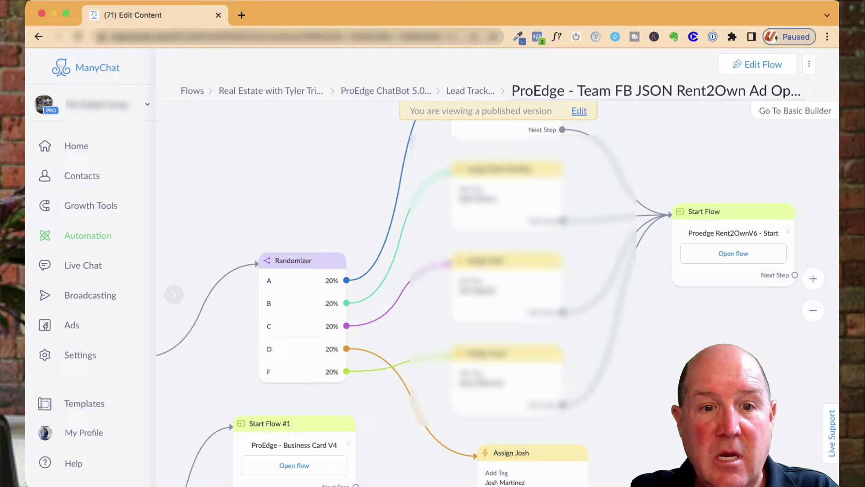
pyautogui.scroll(3, 239, 348)
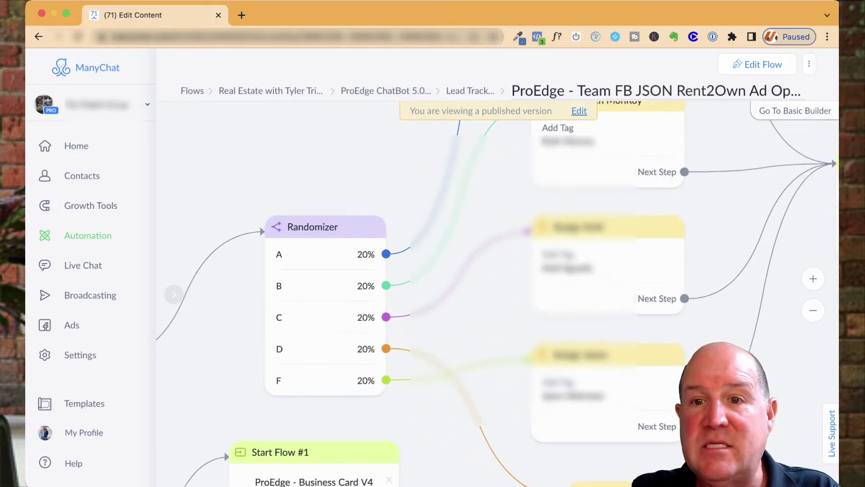
# Start editing the team flow, add a Randomizer step and place it in the empty space above the AD Intro message
pyautogui.click(757, 63)
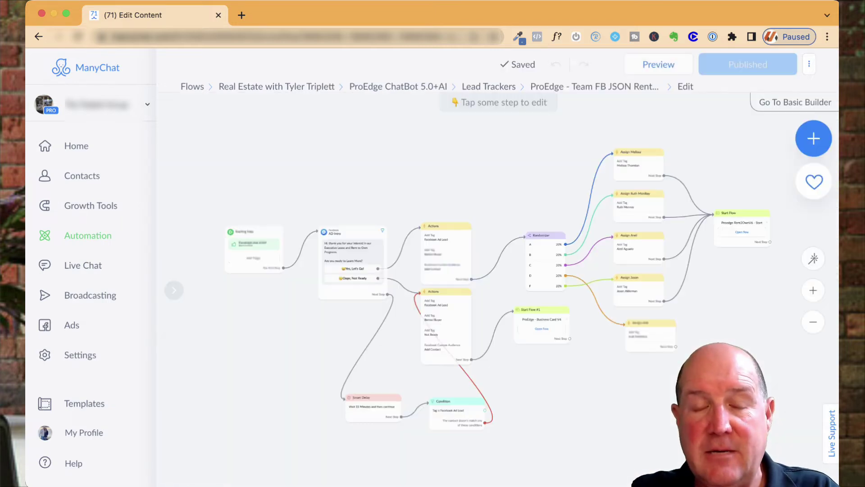
pyautogui.click(814, 138)
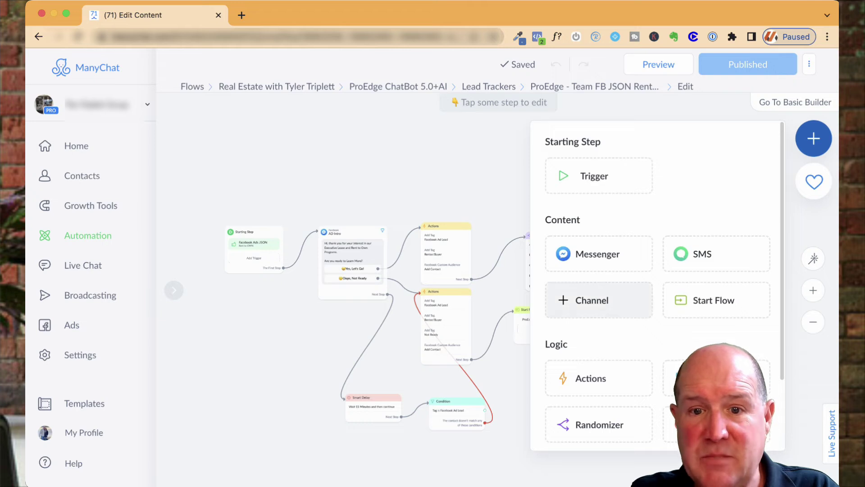
pyautogui.scroll(-3, 590, 279)
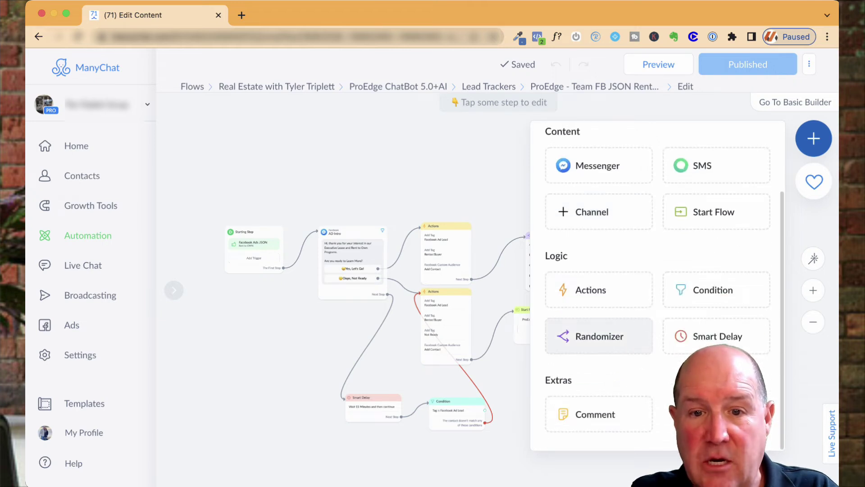
pyautogui.click(599, 336)
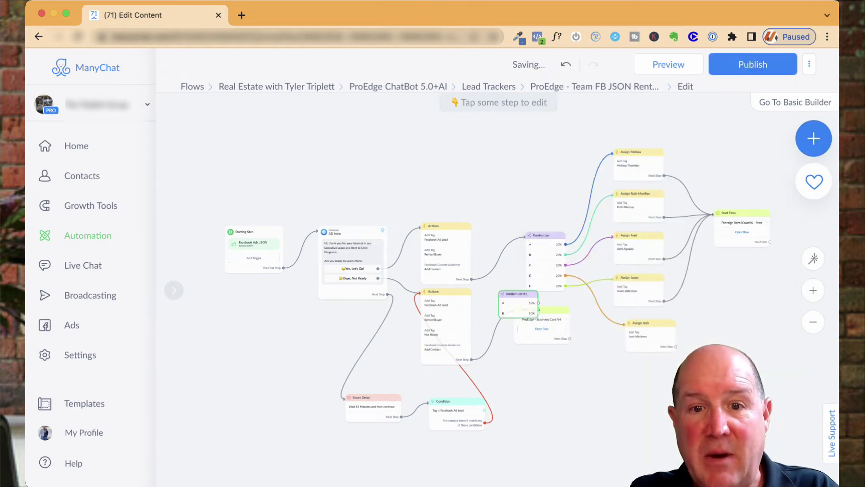
pyautogui.moveTo(514, 297); pyautogui.dragTo(378, 160)
# Open the new Randomizer's settings and add a third variation, C
pyautogui.doubleClick(378, 167)
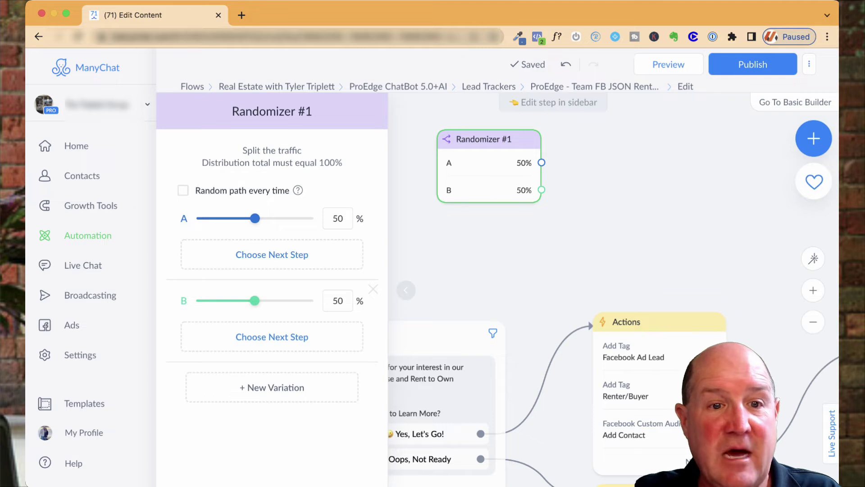
pyautogui.click(271, 336)
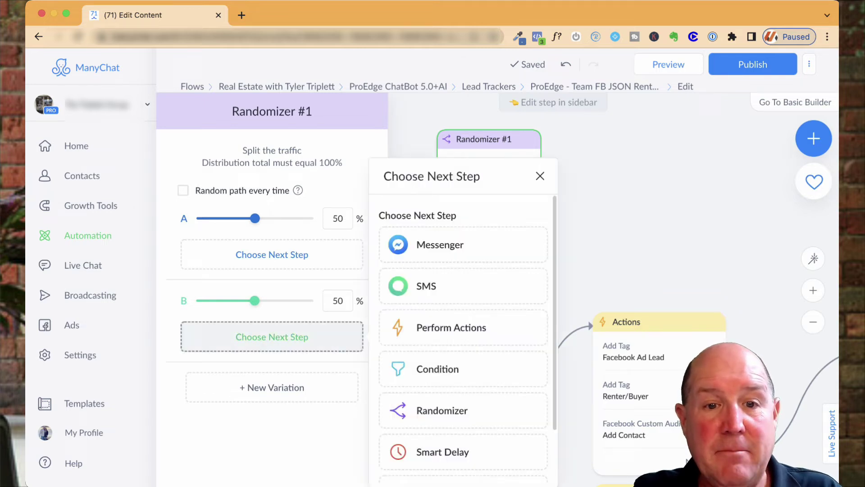
pyautogui.click(272, 388)
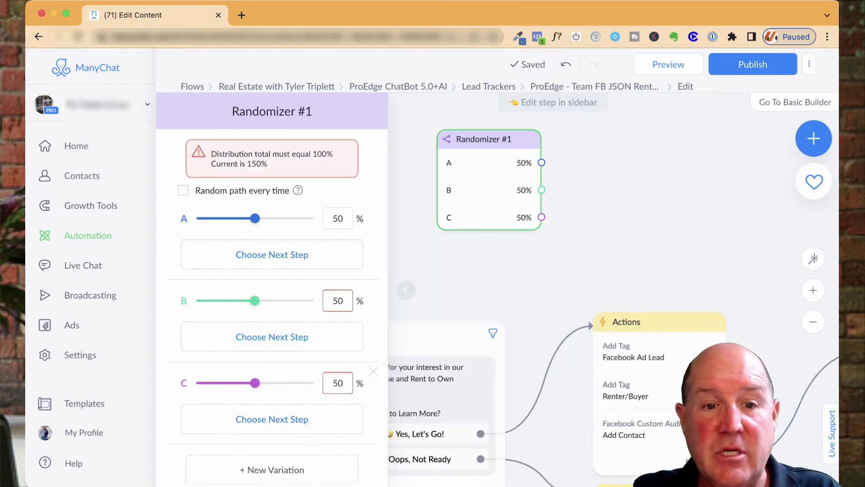
# Set the new Randomizer's distribution to 33% for A, 33% for B and 34% for C, then close its settings
pyautogui.click(338, 218)
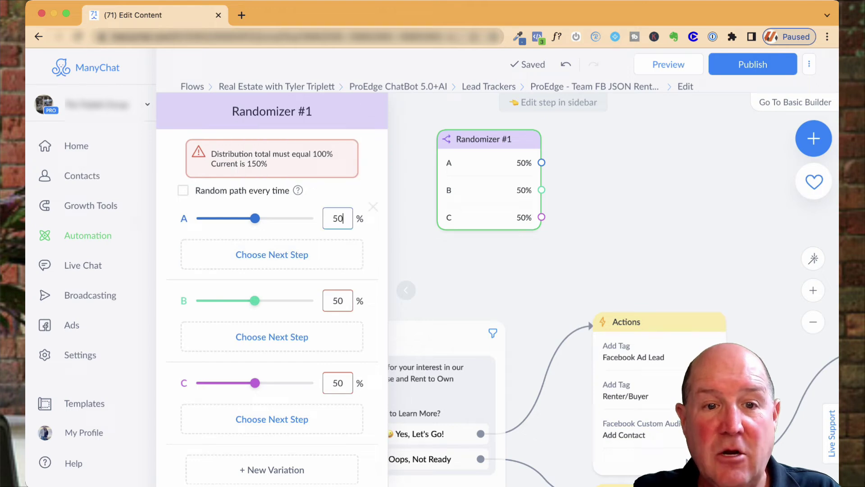
pyautogui.write('33')
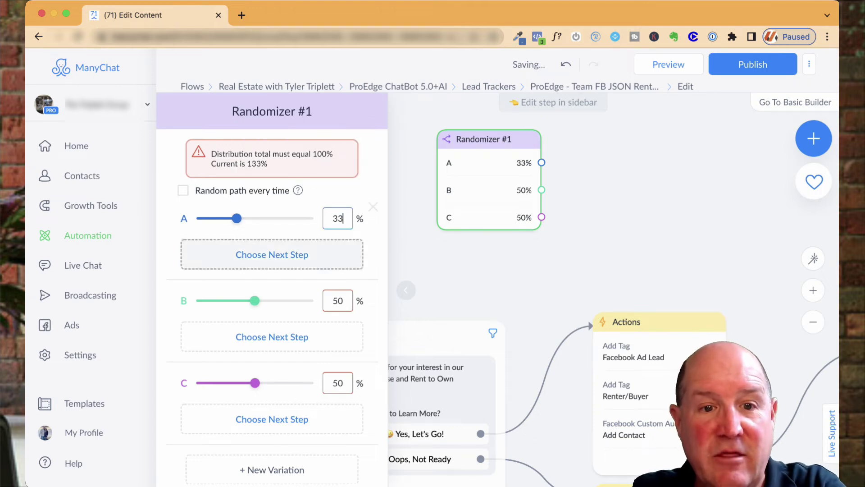
pyautogui.click(338, 301)
pyautogui.write('33')
pyautogui.click(338, 382)
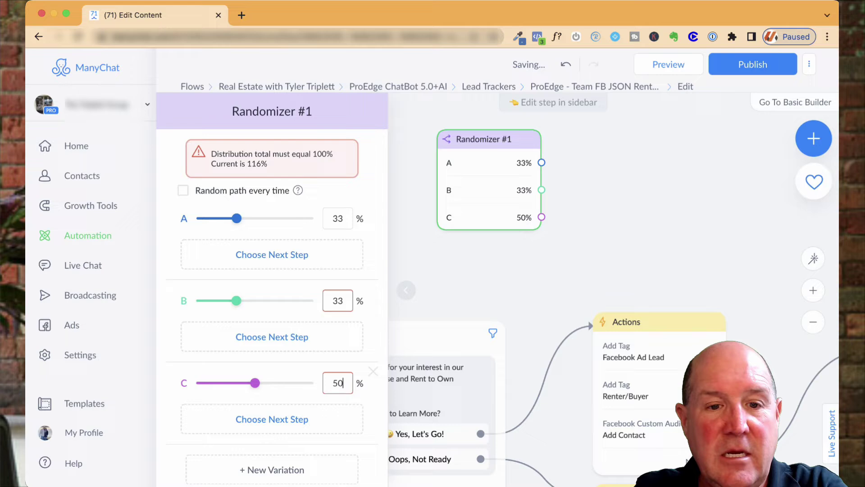
pyautogui.doubleClick(338, 383)
pyautogui.write('34')
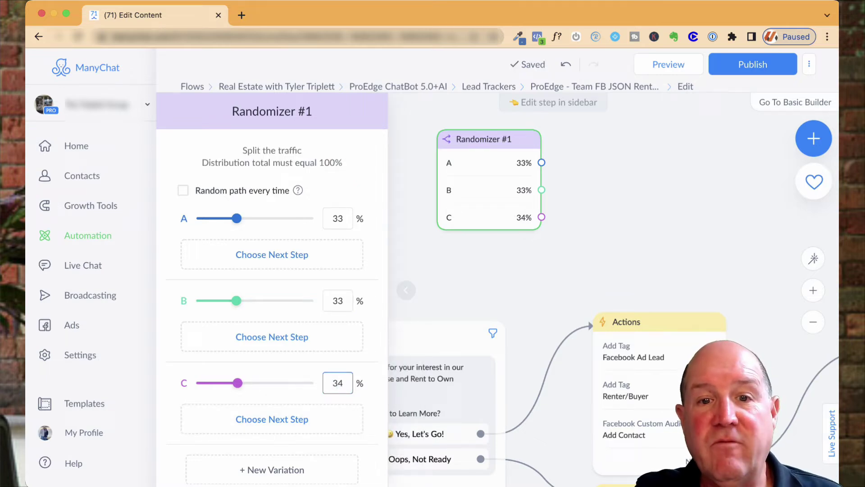
pyautogui.click(504, 275)
pyautogui.scroll(4, 602, 225)
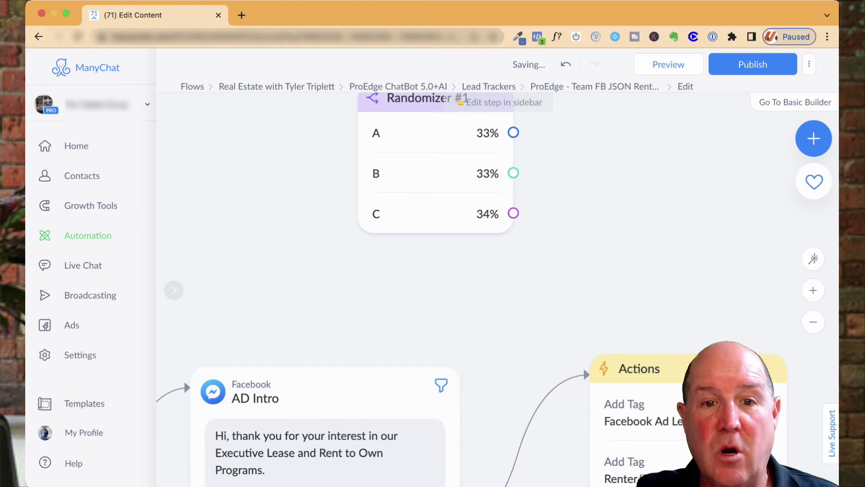
# Examine the existing five-way Randomizer with 20% variations, its assignment branches, and the Actions step that feeds it
pyautogui.scroll(-10, 602, 225)
pyautogui.moveTo(698, 233); pyautogui.dragTo(448, 234)
pyautogui.scroll(9, 449, 234)
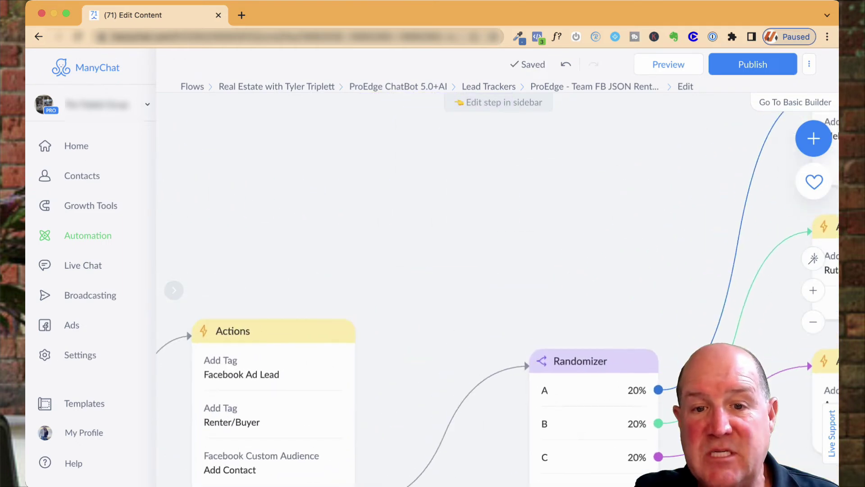
pyautogui.moveTo(495, 406); pyautogui.dragTo(395, 250)
pyautogui.moveTo(405, 307); pyautogui.dragTo(386, 260)
pyautogui.scroll(1, 387, 260)
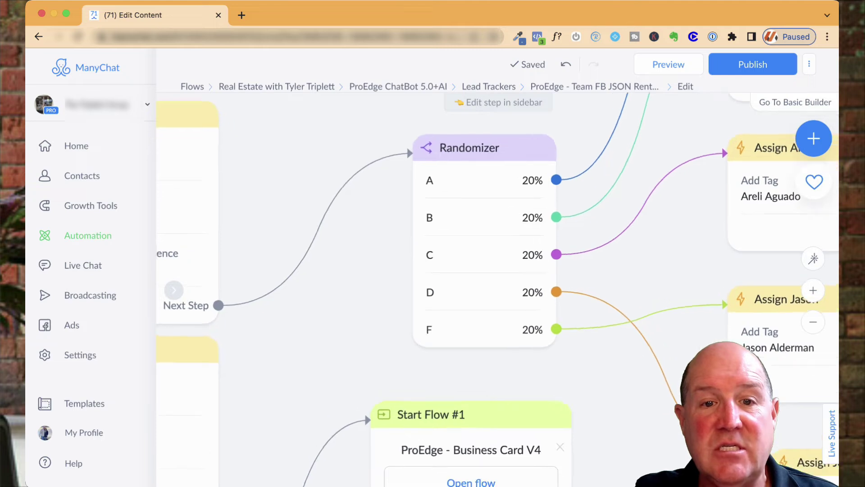
pyautogui.scroll(2, 377, 267)
pyautogui.click(511, 234)
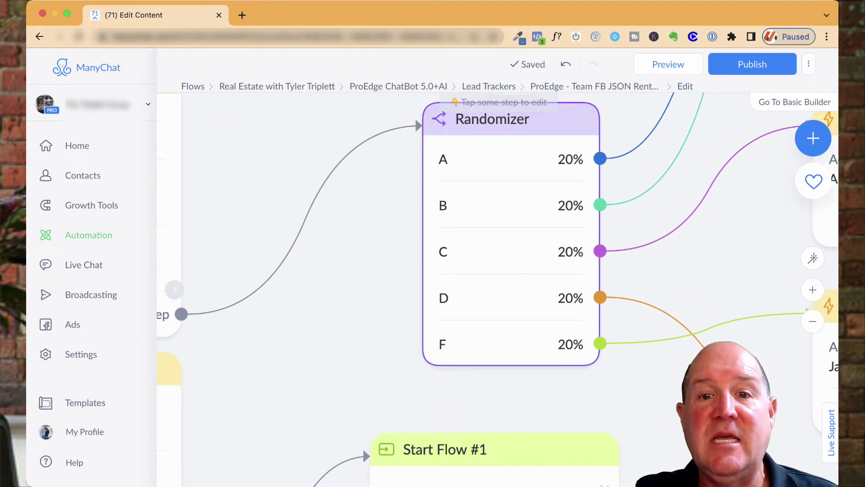
pyautogui.moveTo(681, 228); pyautogui.dragTo(579, 259)
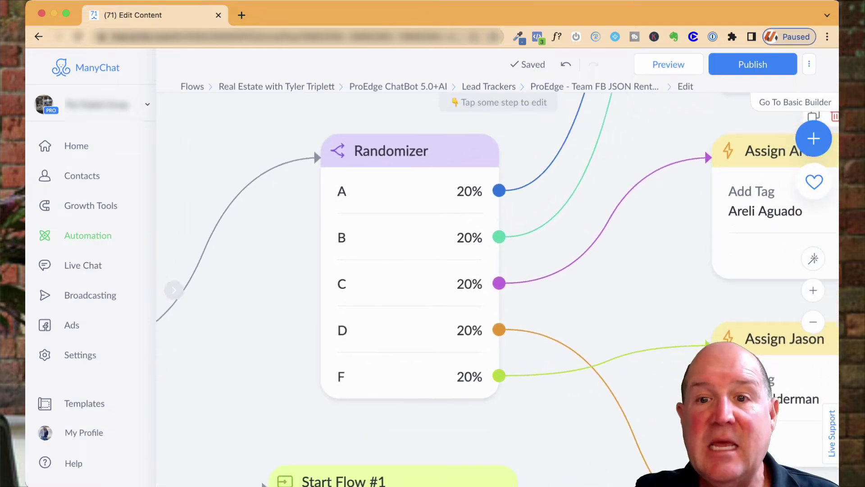
pyautogui.scroll(-3, 667, 252)
pyautogui.hscroll(-5, 495, 289)
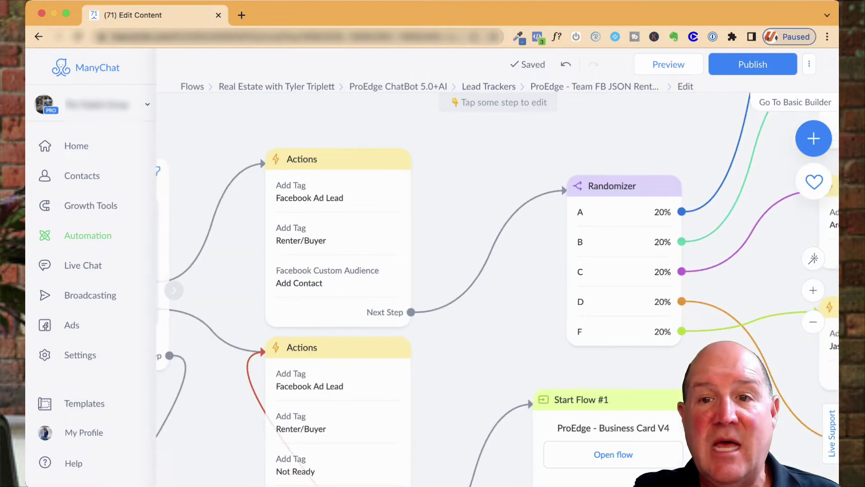
pyautogui.scroll(1, 496, 288)
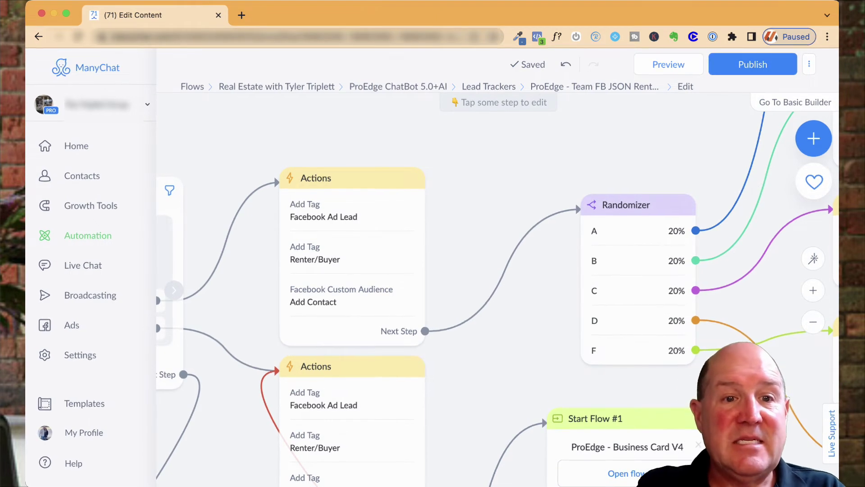
# Open the Team Notices flow from the ProEdge ChatBot 5.0+AI folder and start editing it
pyautogui.click(88, 235)
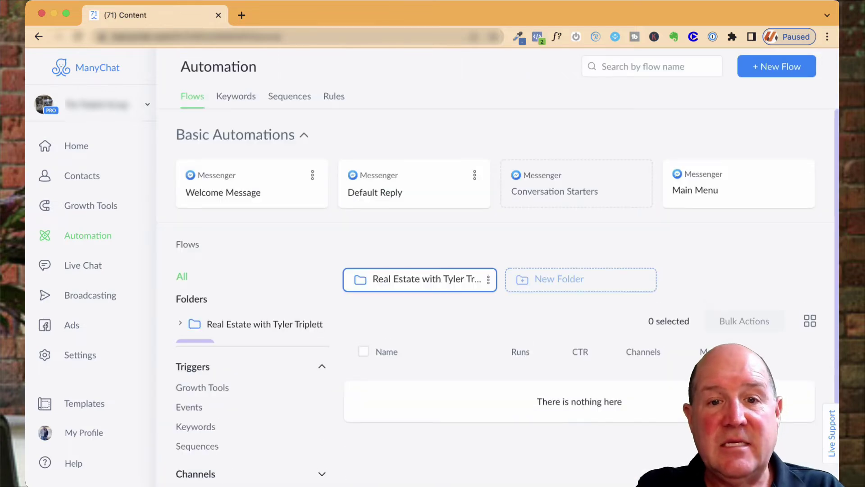
pyautogui.click(420, 284)
pyautogui.click(581, 288)
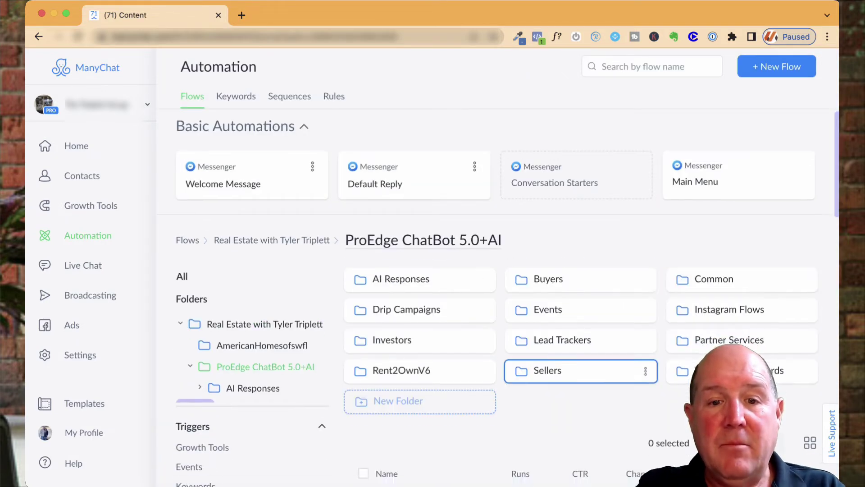
pyautogui.scroll(-2, 581, 315)
pyautogui.click(441, 424)
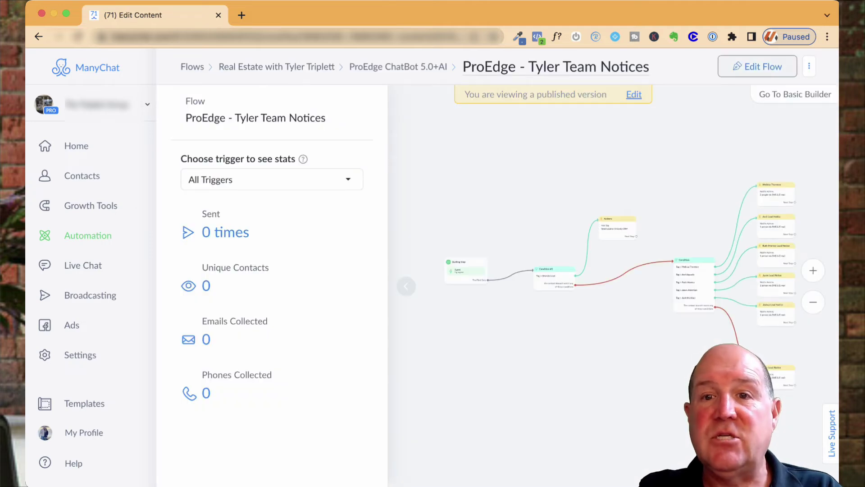
pyautogui.click(756, 66)
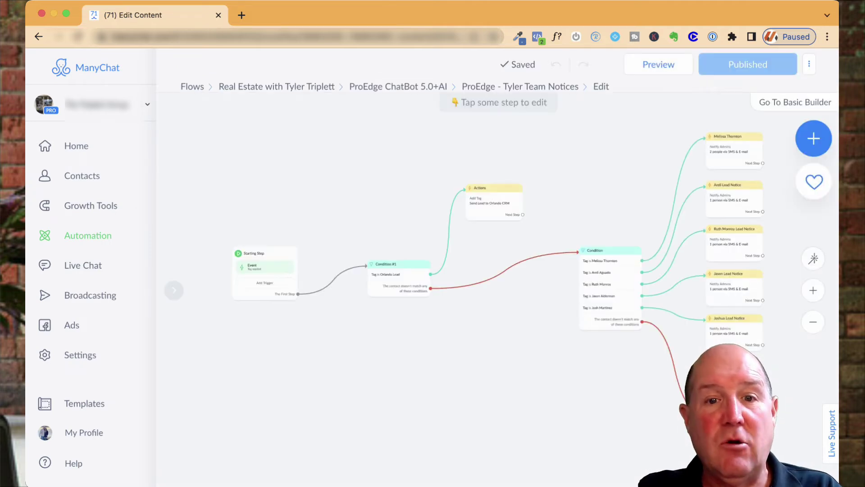
# Examine the Team Notices flow's layout, focusing on the tag-applied trigger in its Starting Step and the link to Condition #1
pyautogui.scroll(5, 336, 201)
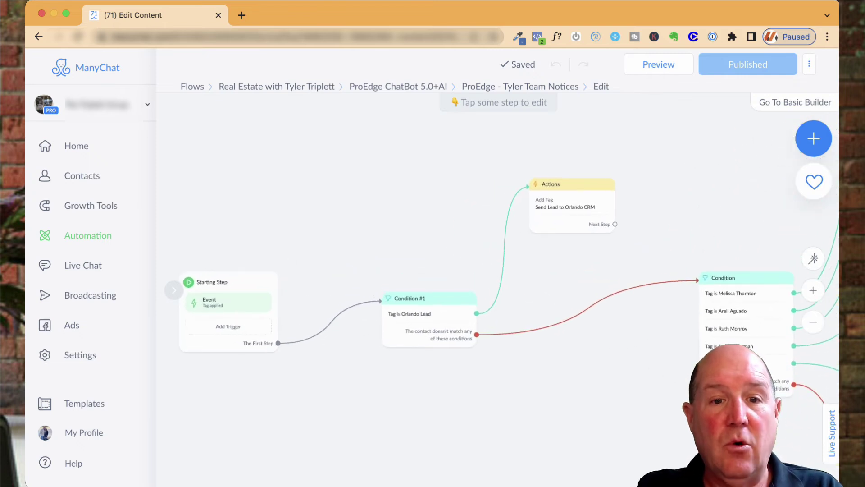
pyautogui.scroll(1, 333, 343)
pyautogui.scroll(4, 319, 374)
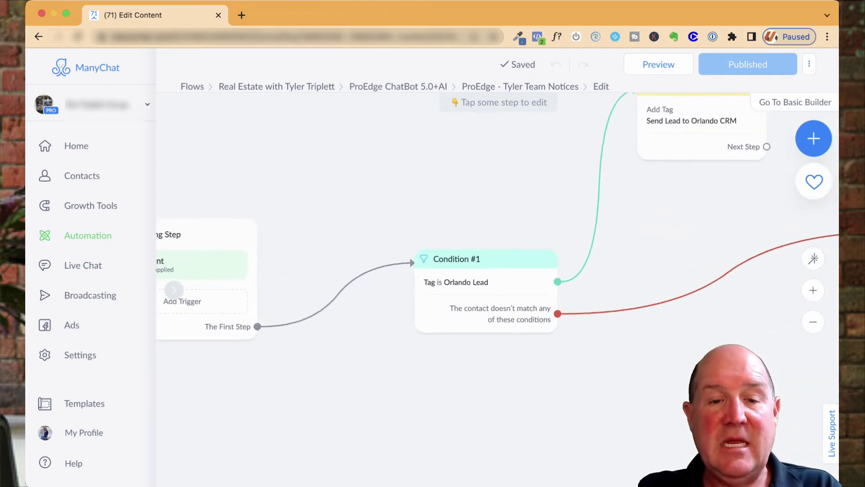
pyautogui.scroll(-6, 319, 375)
pyautogui.scroll(-1, 319, 392)
pyautogui.moveTo(333, 396); pyautogui.dragTo(326, 395)
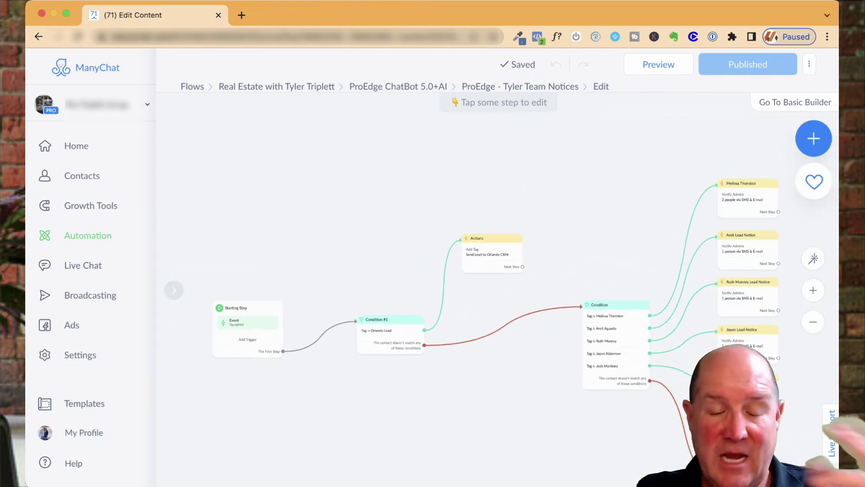
pyautogui.scroll(1, 332, 397)
pyautogui.scroll(2, 333, 390)
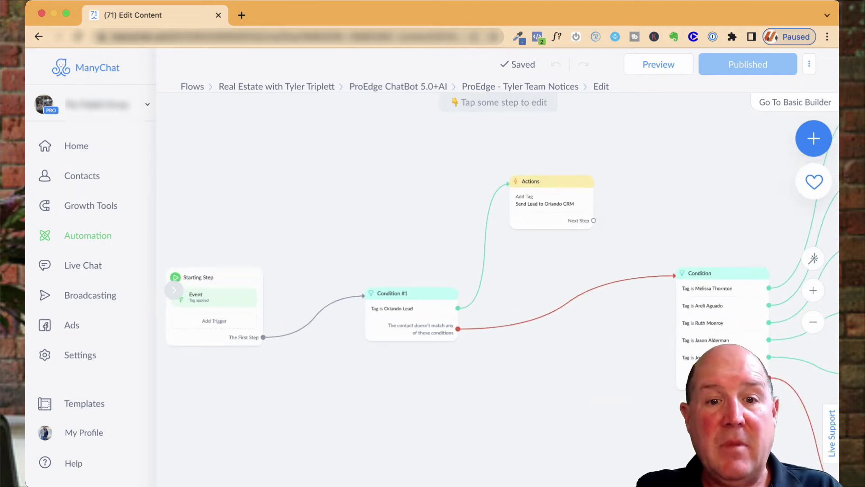
pyautogui.scroll(3, 495, 270)
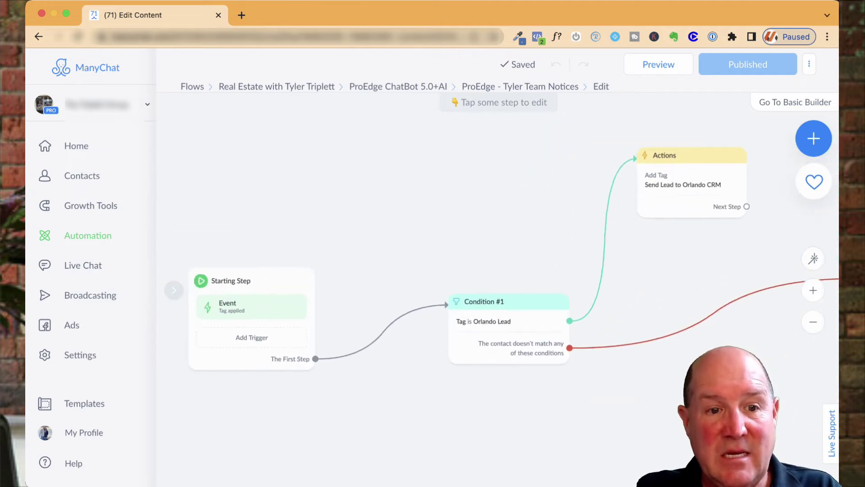
pyautogui.moveTo(333, 396); pyautogui.dragTo(361, 401)
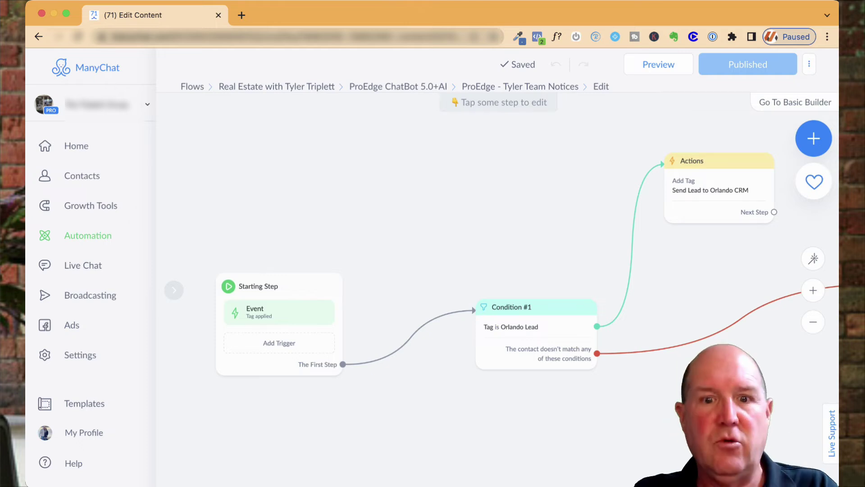
# Examine the Orlando Lead tag check in Condition #1 and the action that adds the Send Lead to Orlando CRM tag
pyautogui.hscroll(4, 496, 270)
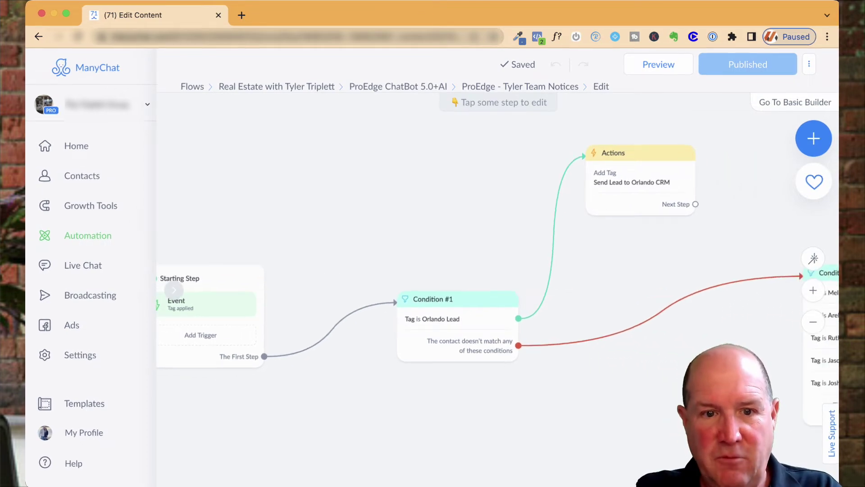
pyautogui.scroll(5, 453, 379)
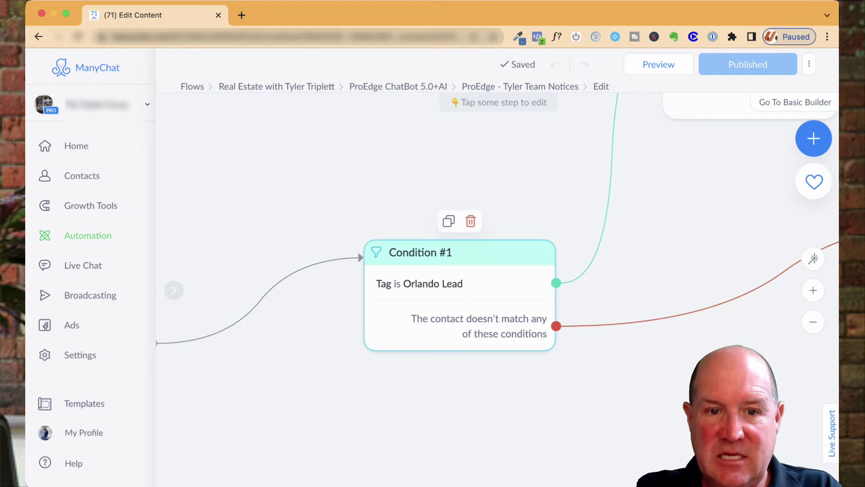
pyautogui.scroll(-6, 478, 402)
pyautogui.moveTo(477, 402); pyautogui.dragTo(370, 474)
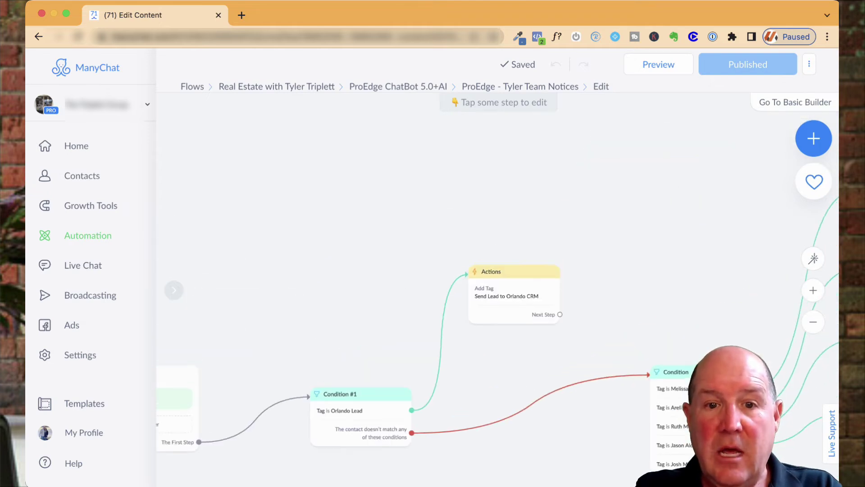
pyautogui.scroll(5, 497, 352)
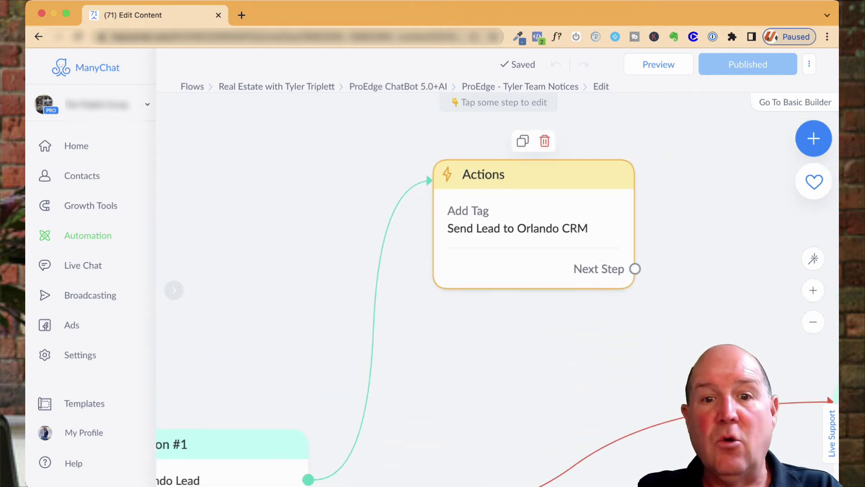
pyautogui.scroll(-4, 520, 366)
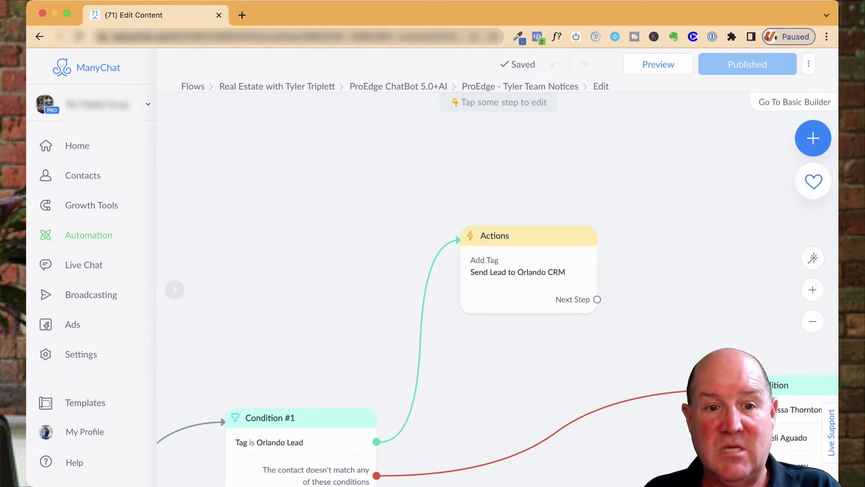
# Follow the no-match branch through the team-member tag Condition, review the second lead notice's Notify Admins text and recipients, and close the action
pyautogui.scroll(-2, 498, 289)
pyautogui.hscroll(3, 498, 288)
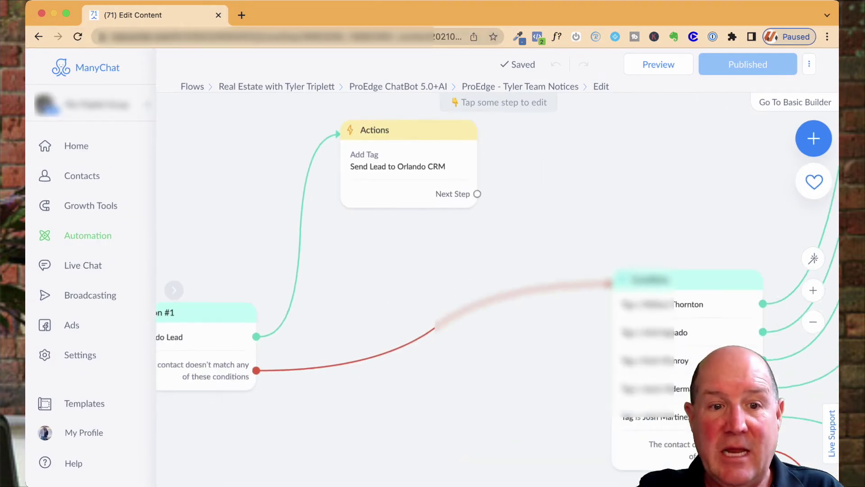
pyautogui.hscroll(4, 450, 248)
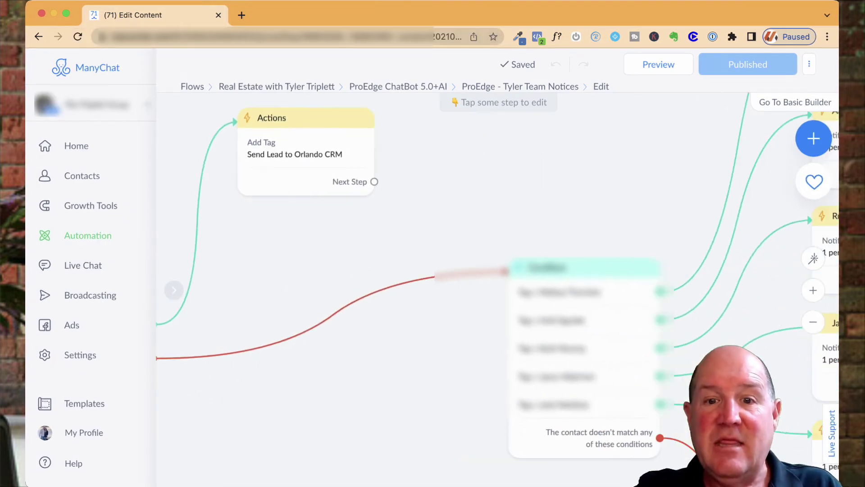
pyautogui.hscroll(4, 496, 289)
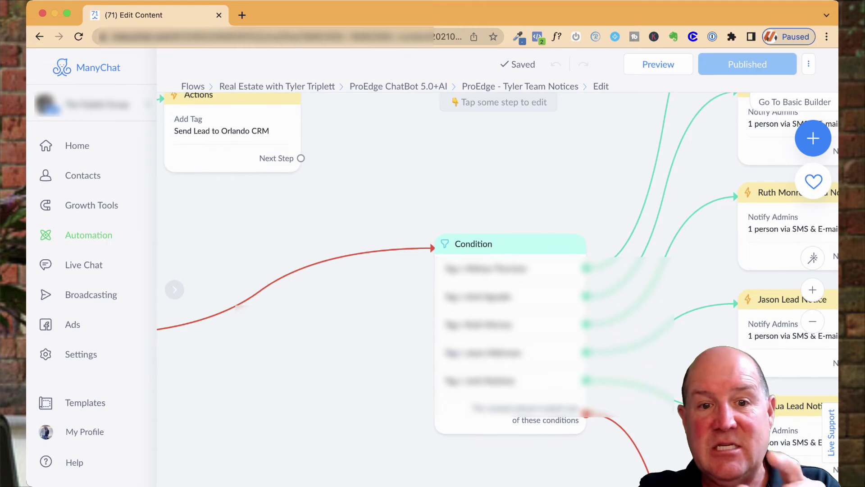
pyautogui.moveTo(637, 289); pyautogui.dragTo(460, 369)
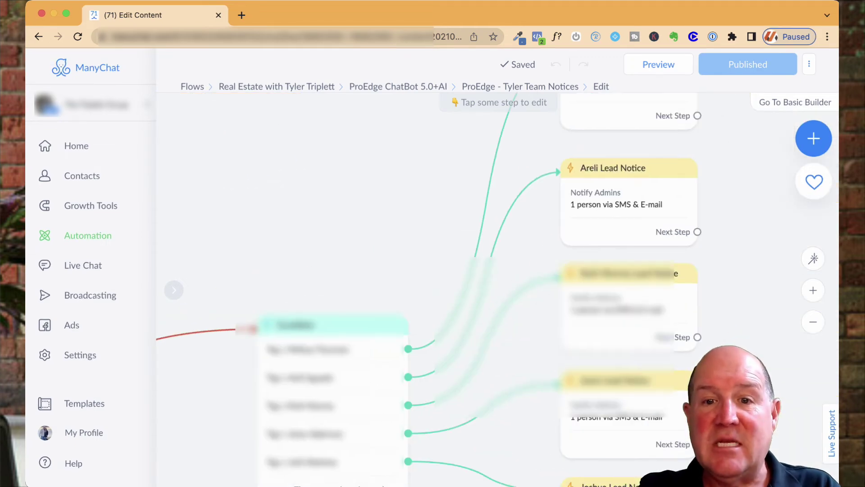
pyautogui.click(628, 201)
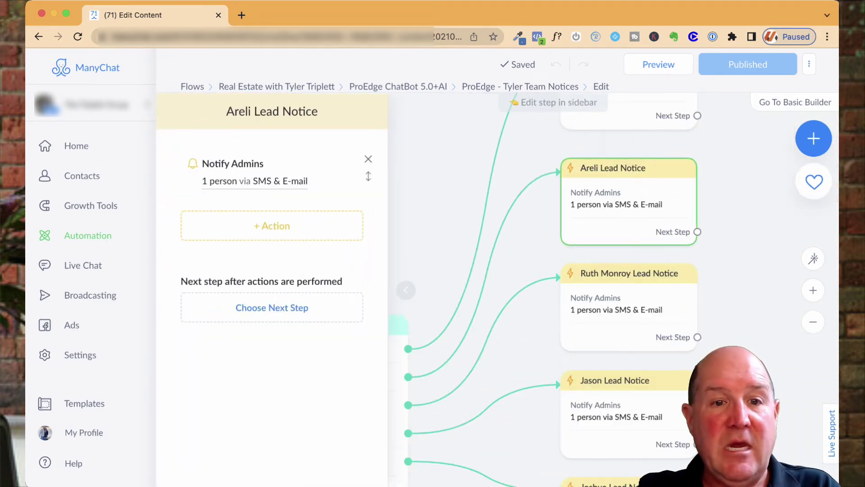
pyautogui.click(266, 174)
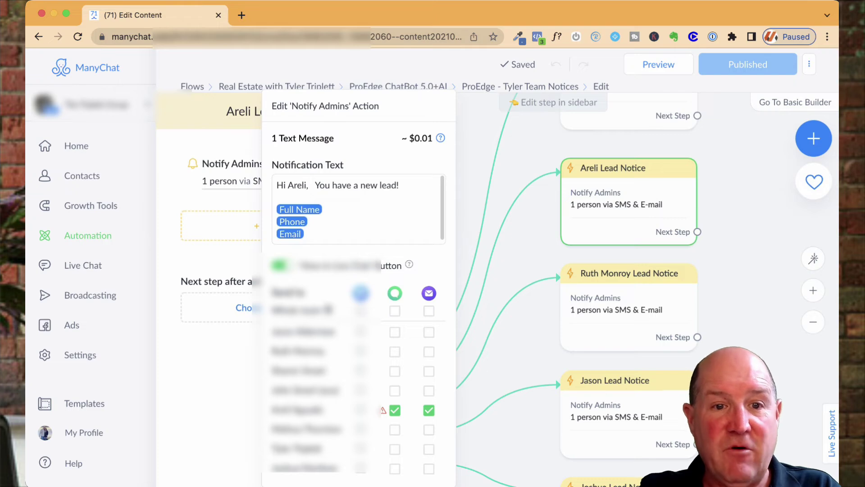
pyautogui.scroll(-1, 358, 210)
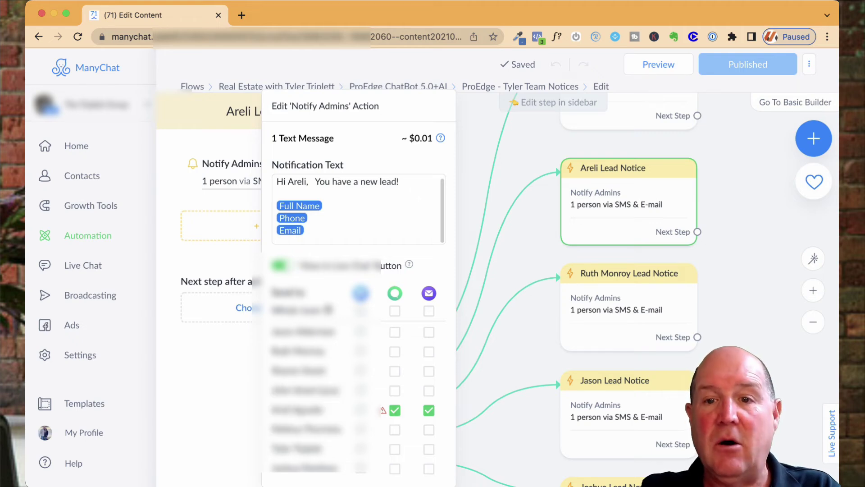
pyautogui.click(750, 269)
pyautogui.scroll(-5, 750, 269)
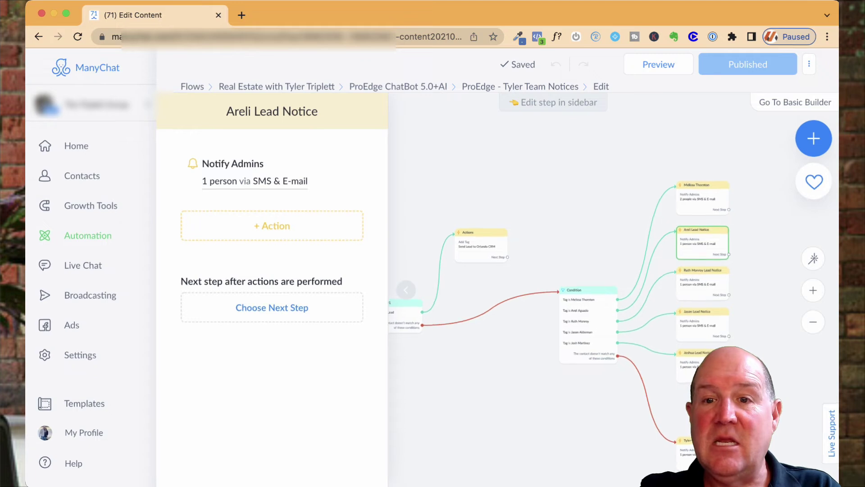
pyautogui.moveTo(749, 268); pyautogui.dragTo(699, 294)
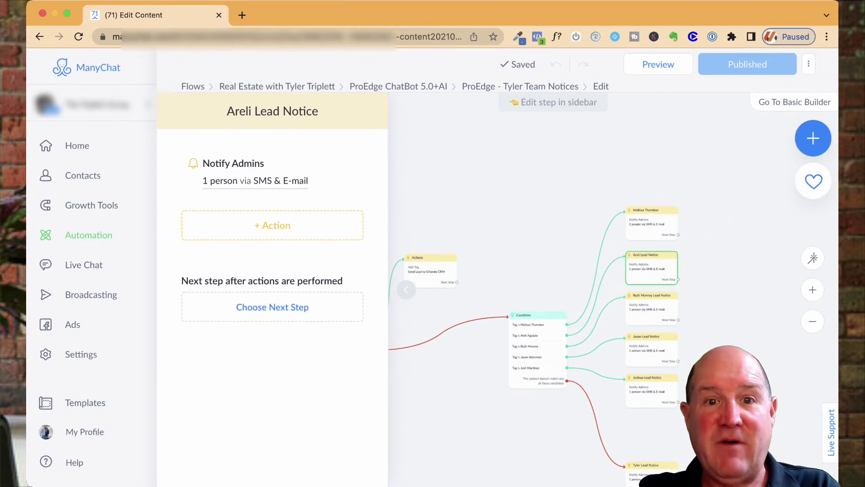
# Go to the automation rules and open the active Team Notices rule
pyautogui.click(89, 235)
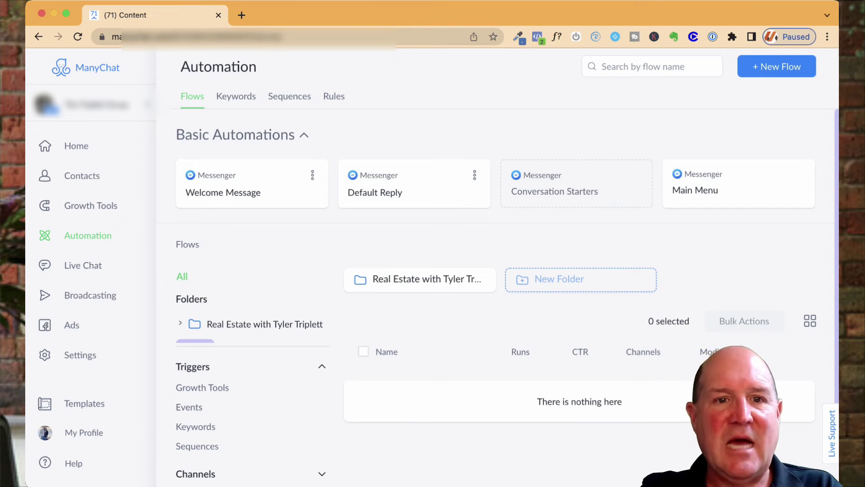
pyautogui.click(334, 96)
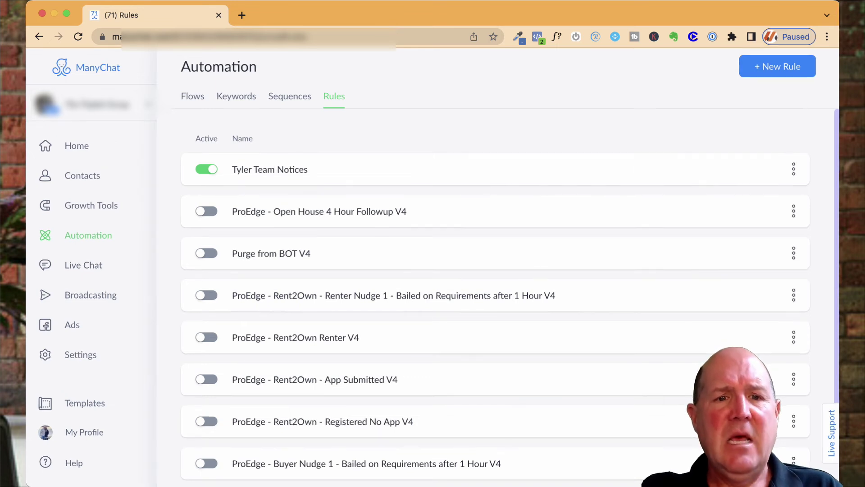
pyautogui.click(269, 169)
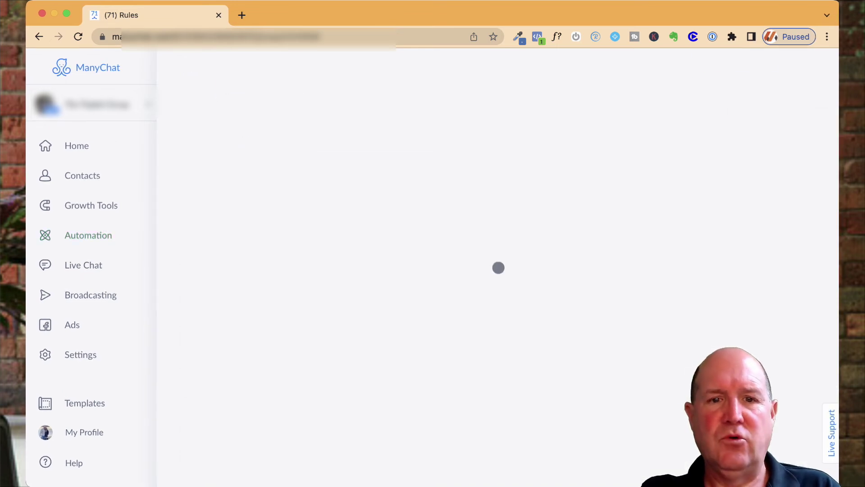